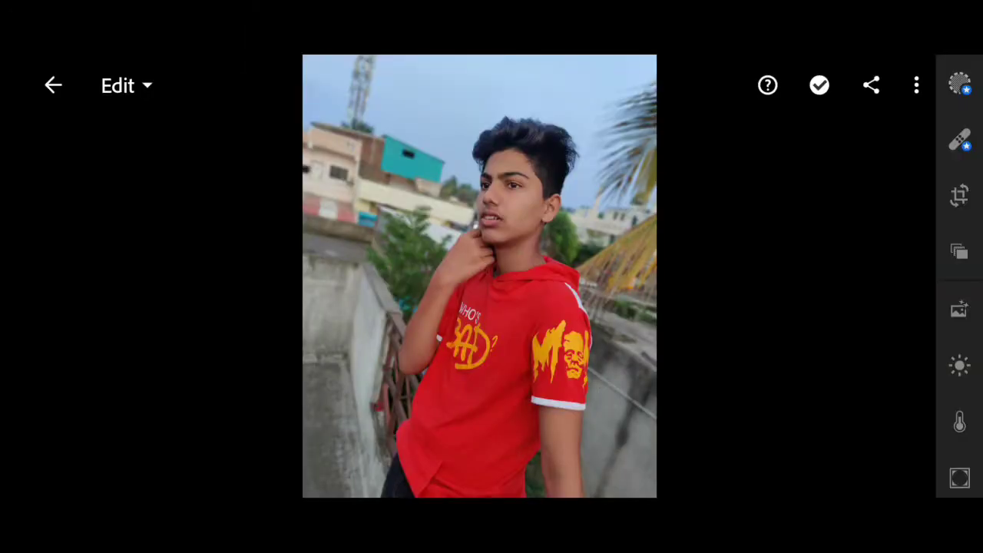
# - In the Light panel, raise exposure to 0.30 EV and contrast to 26
pyautogui.moveTo(815, 333); pyautogui.dragTo(811, 306)
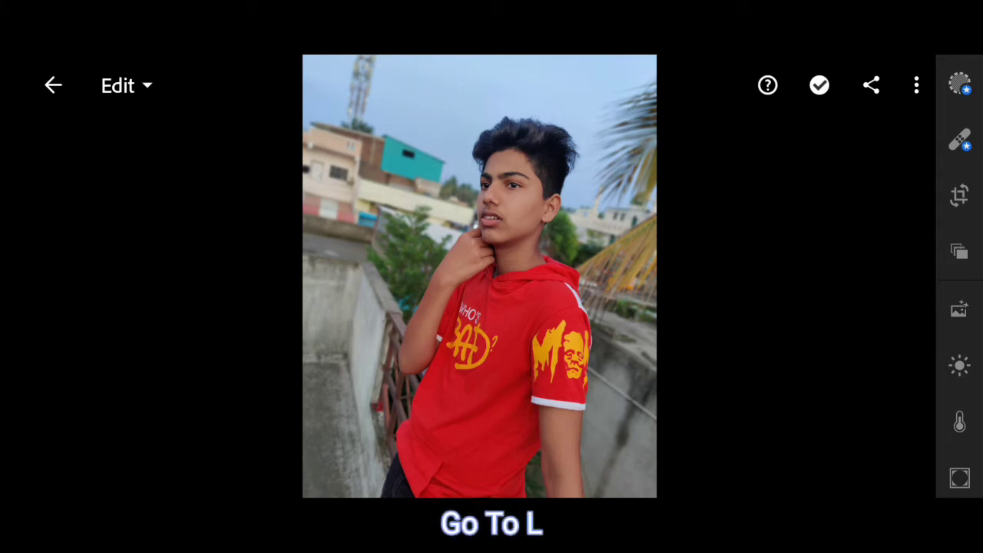
pyautogui.click(959, 366)
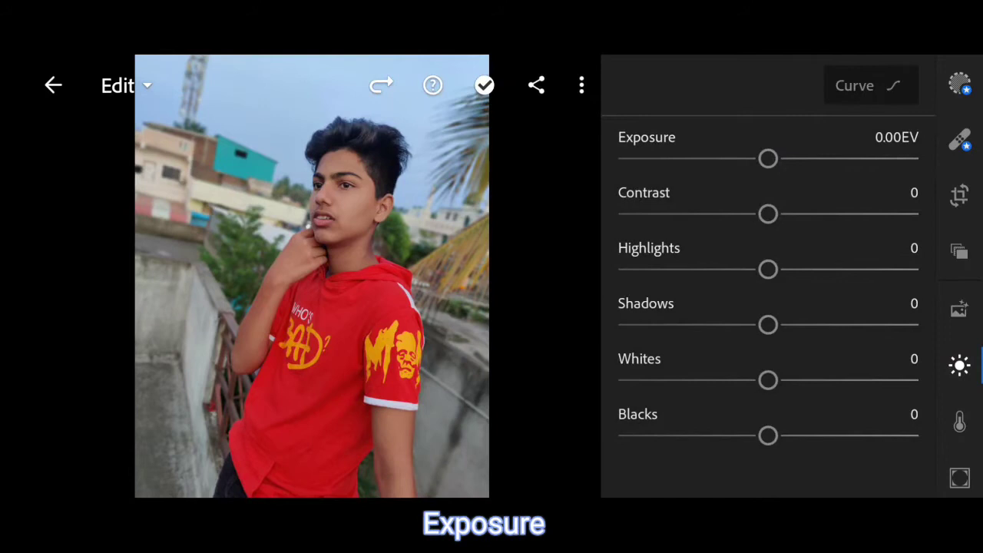
pyautogui.moveTo(791, 165); pyautogui.dragTo(783, 169)
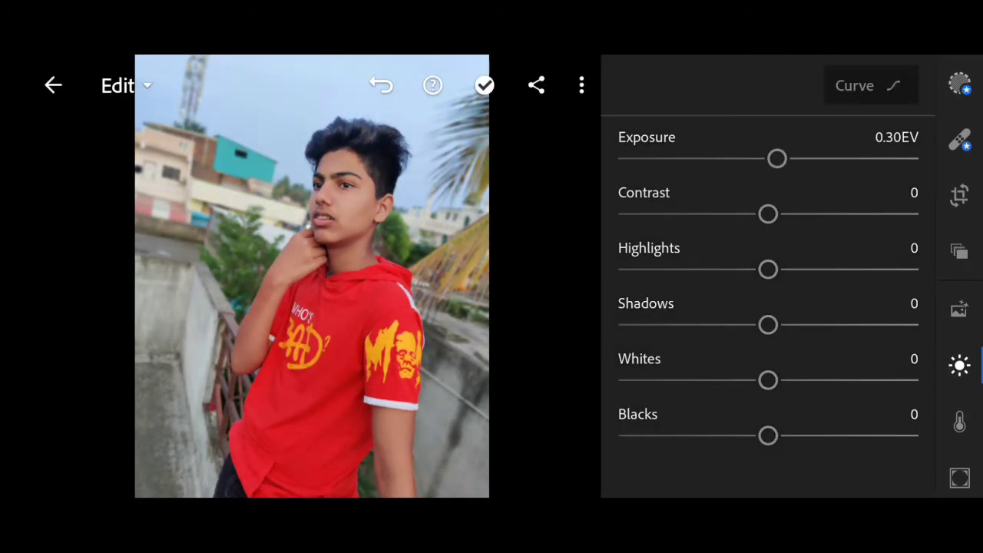
pyautogui.moveTo(781, 222); pyautogui.dragTo(824, 226)
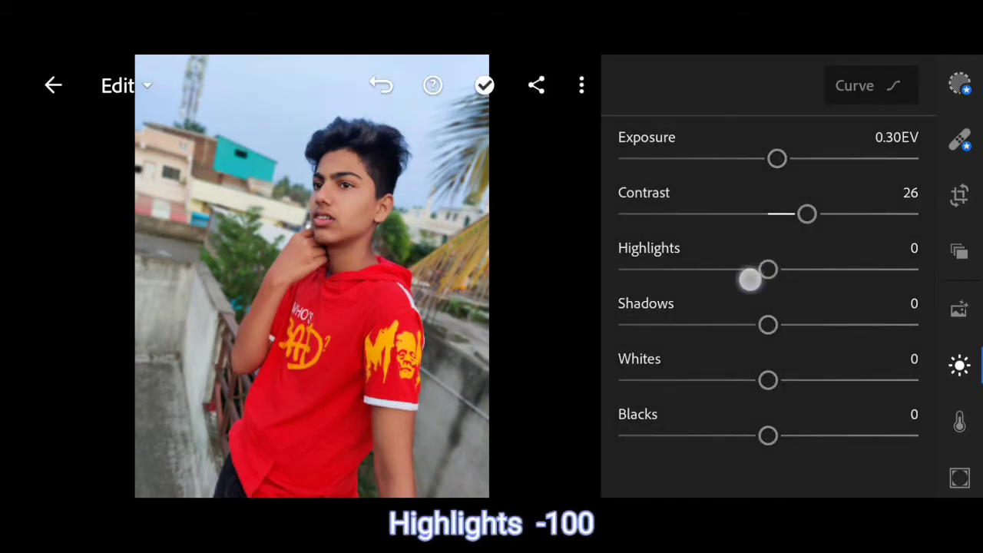
# - Set highlights -100, shadows 100, whites -90 and blacks 50
pyautogui.moveTo(750, 279); pyautogui.dragTo(704, 266)
pyautogui.moveTo(768, 275); pyautogui.dragTo(572, 293)
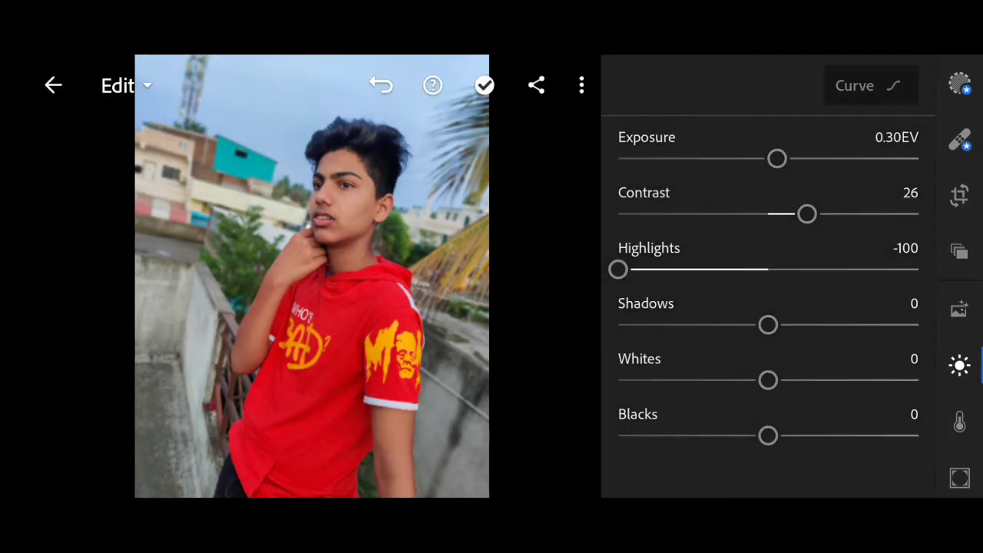
pyautogui.moveTo(775, 329); pyautogui.dragTo(950, 309)
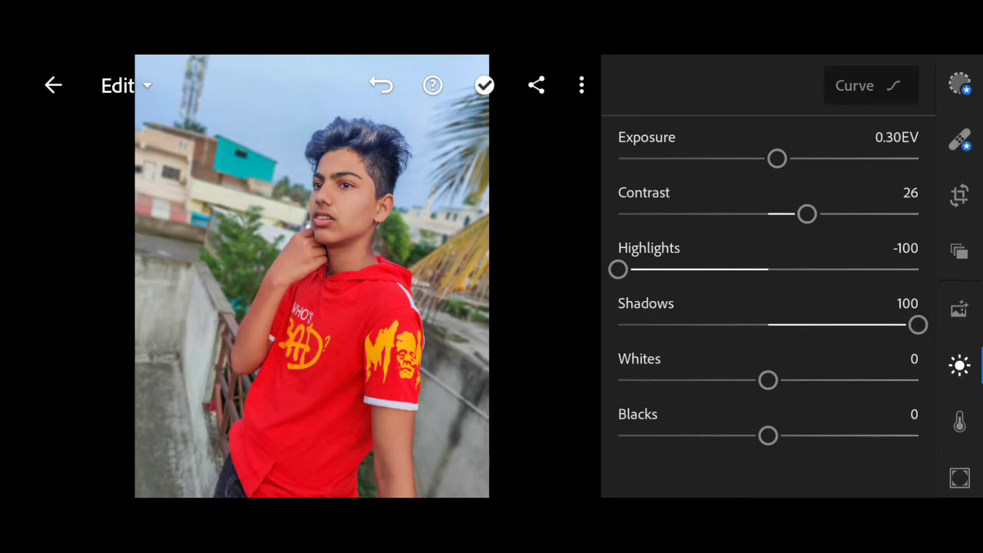
pyautogui.moveTo(768, 380); pyautogui.dragTo(623, 385)
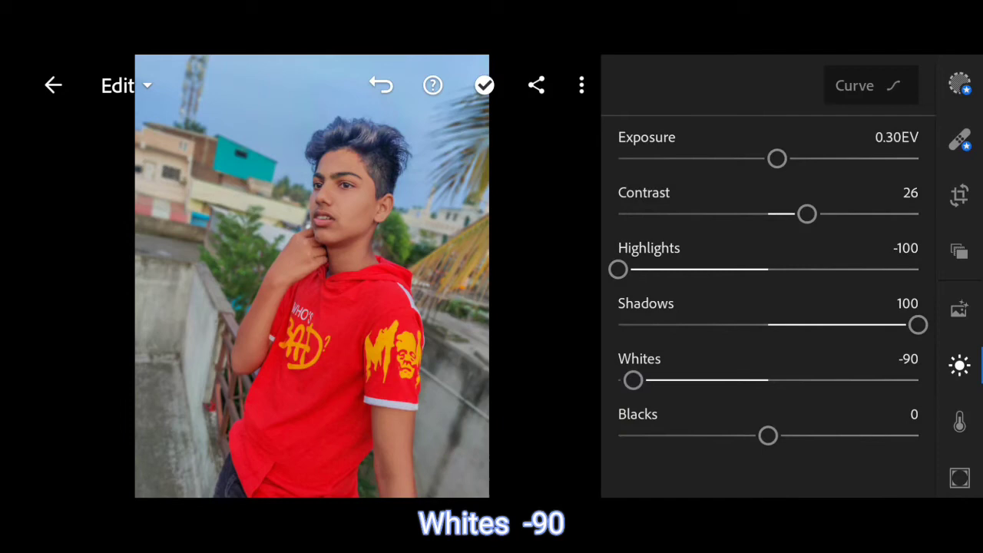
pyautogui.moveTo(770, 436); pyautogui.dragTo(843, 436)
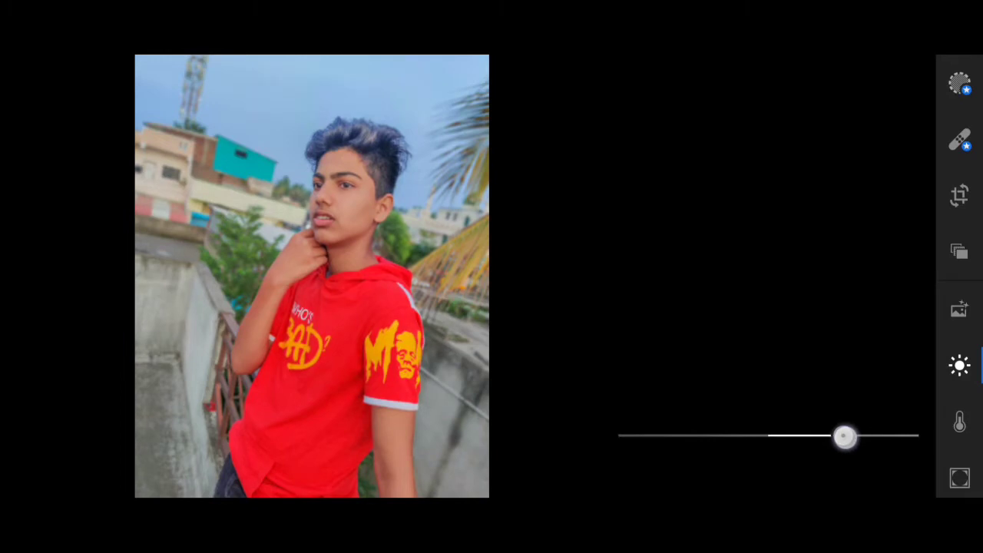
# - Add dark-end, midtone and mid-curve points to the RGB tone curve, pulling them into a low bow
pyautogui.click(868, 85)
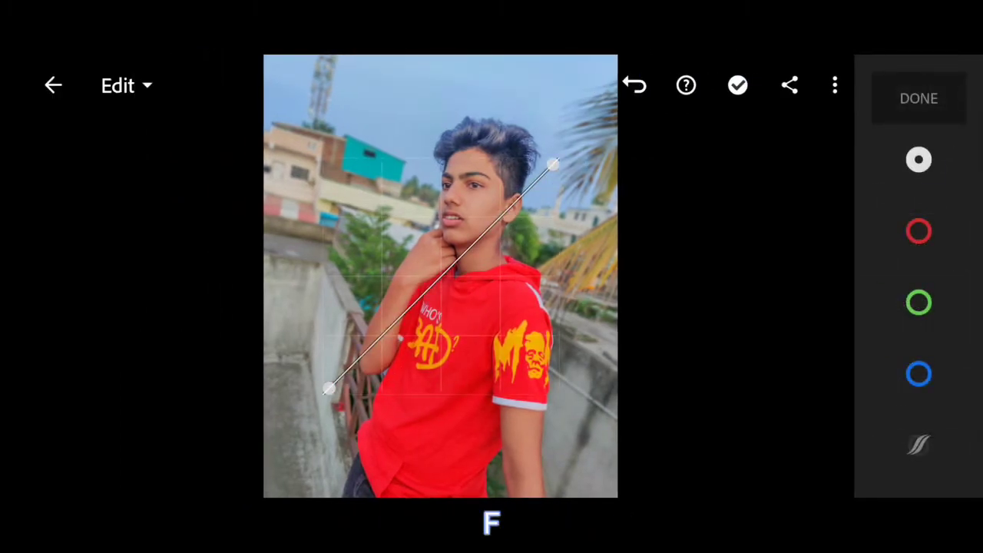
pyautogui.moveTo(294, 362)
pyautogui.mouseDown()
pyautogui.moveTo(262, 382)
pyautogui.moveTo(248, 376)
pyautogui.mouseUp()
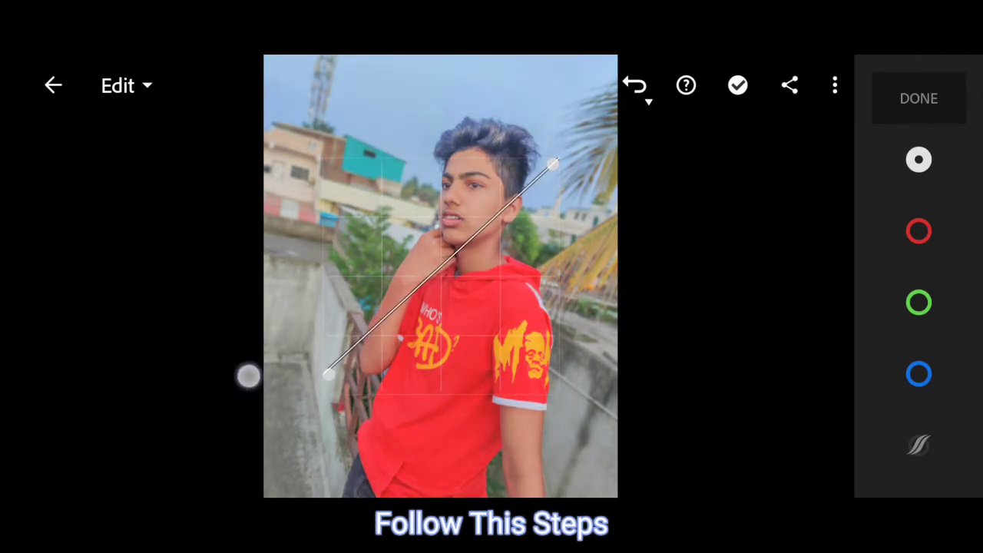
pyautogui.moveTo(380, 328); pyautogui.dragTo(381, 351)
pyautogui.moveTo(446, 286)
pyautogui.mouseDown()
pyautogui.moveTo(439, 292)
pyautogui.moveTo(450, 296)
pyautogui.mouseUp()
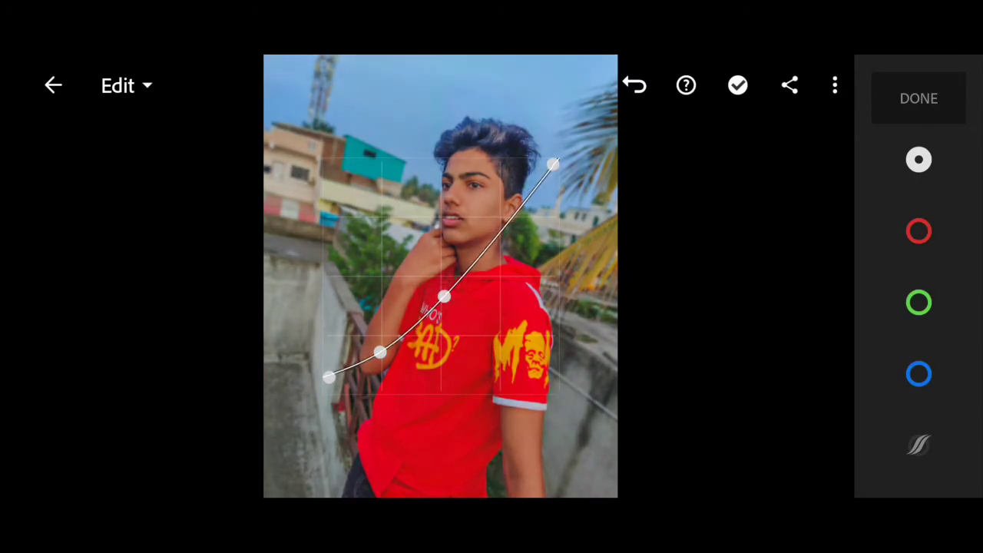
# - Fine-tune the curve points and add a slightly lowered upper point
pyautogui.moveTo(380, 353); pyautogui.dragTo(382, 347)
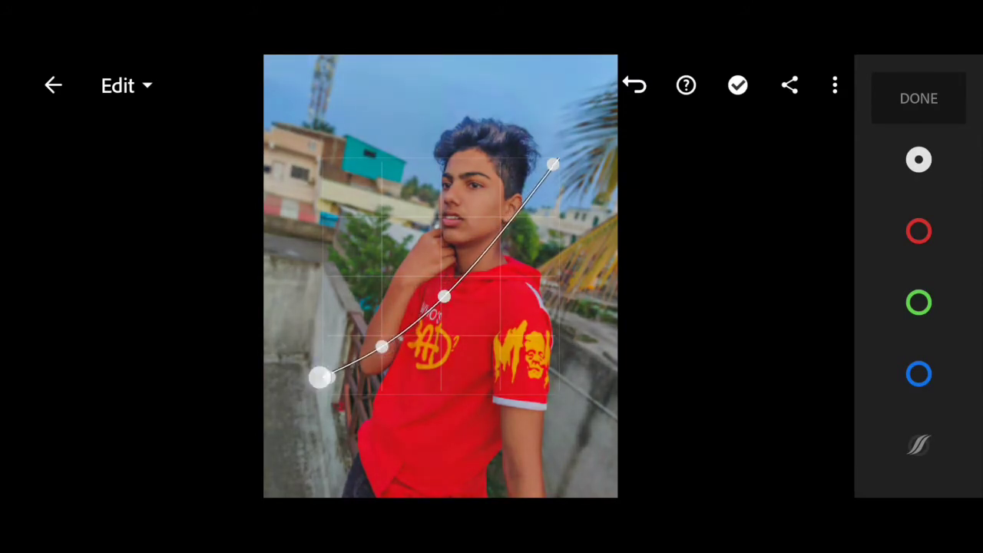
pyautogui.moveTo(320, 376); pyautogui.dragTo(294, 364)
pyautogui.click(500, 225)
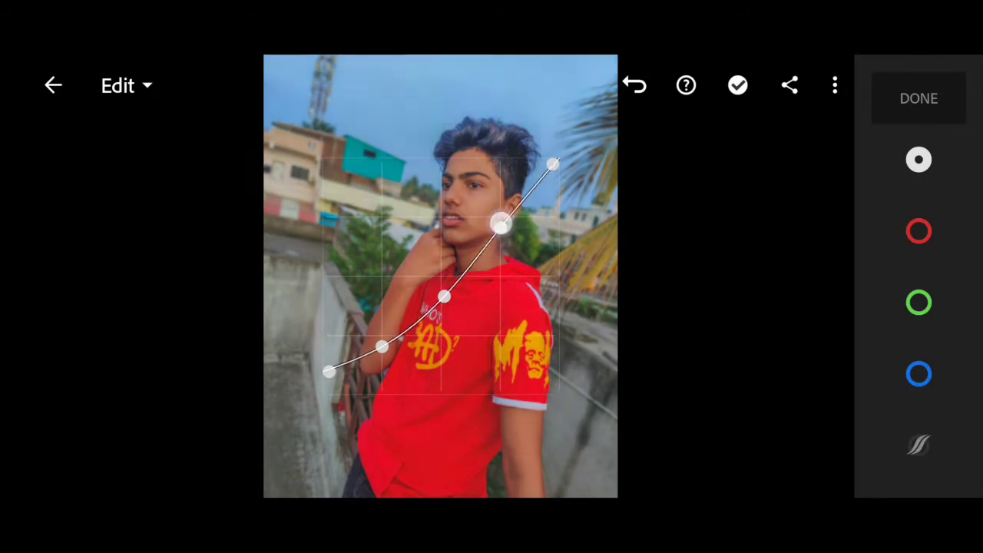
pyautogui.moveTo(500, 224); pyautogui.dragTo(513, 238)
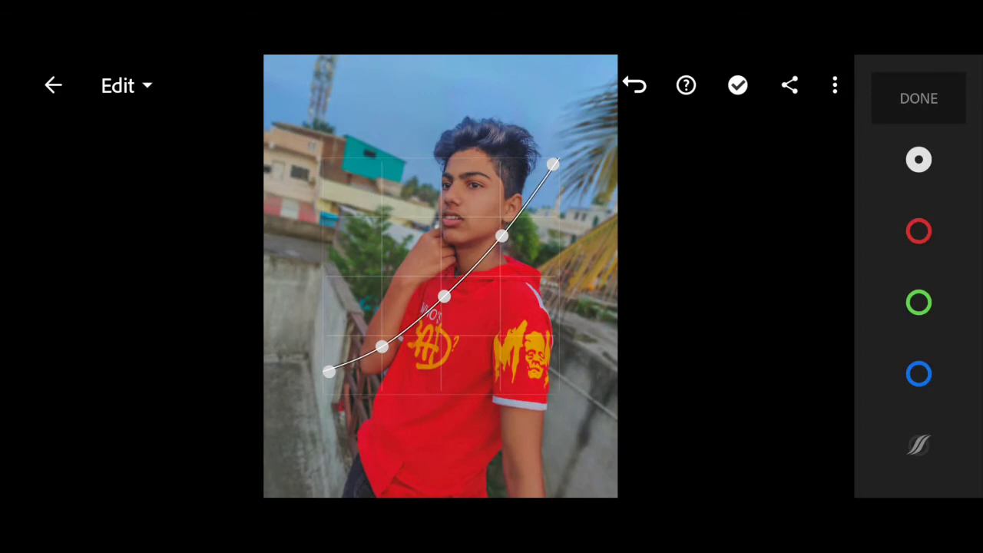
pyautogui.moveTo(444, 296); pyautogui.dragTo(453, 293)
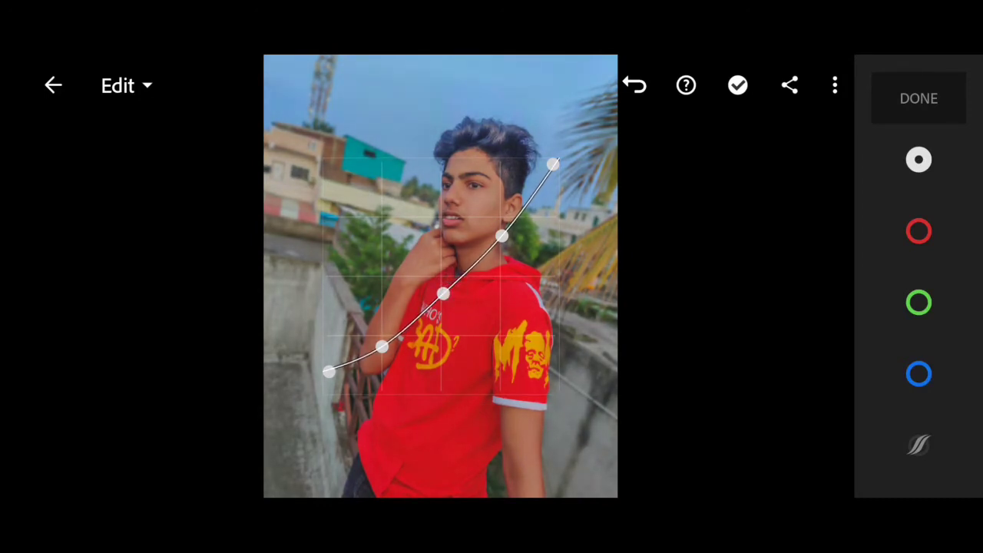
pyautogui.moveTo(309, 368); pyautogui.dragTo(266, 361)
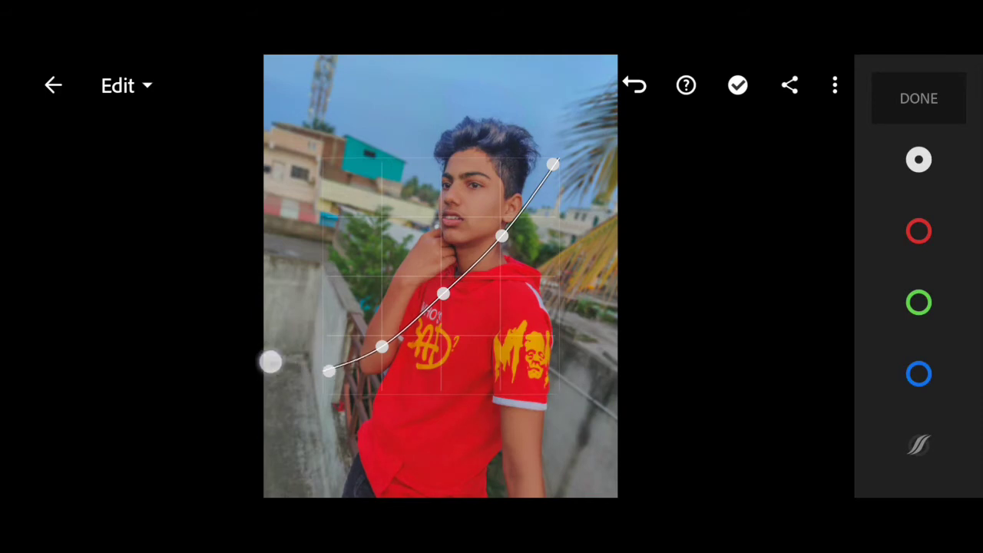
pyautogui.moveTo(446, 294); pyautogui.dragTo(449, 292)
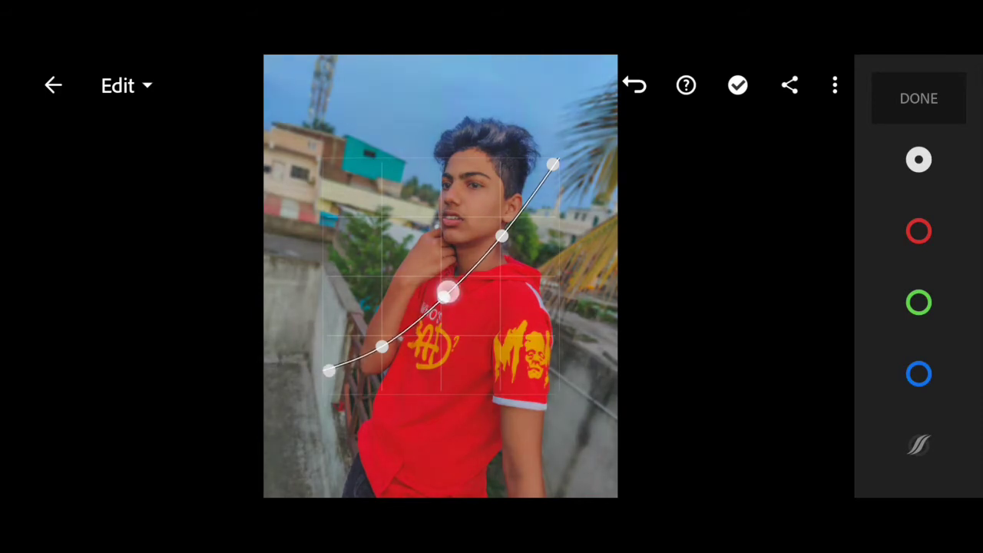
# - Confirm the tone curve, then set Color temperature 6, vibrance 80 and saturation -35
pyautogui.click(918, 98)
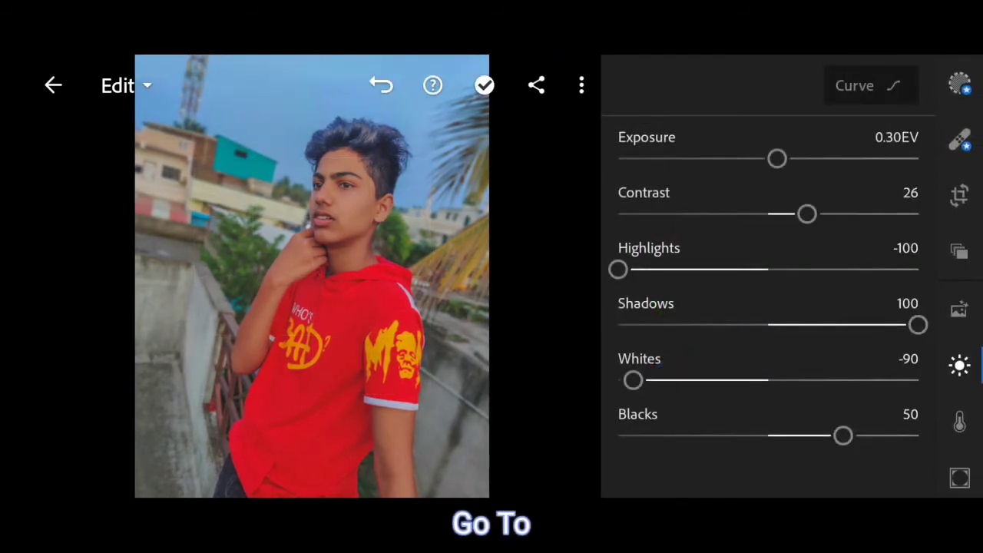
pyautogui.moveTo(959, 354); pyautogui.dragTo(958, 241)
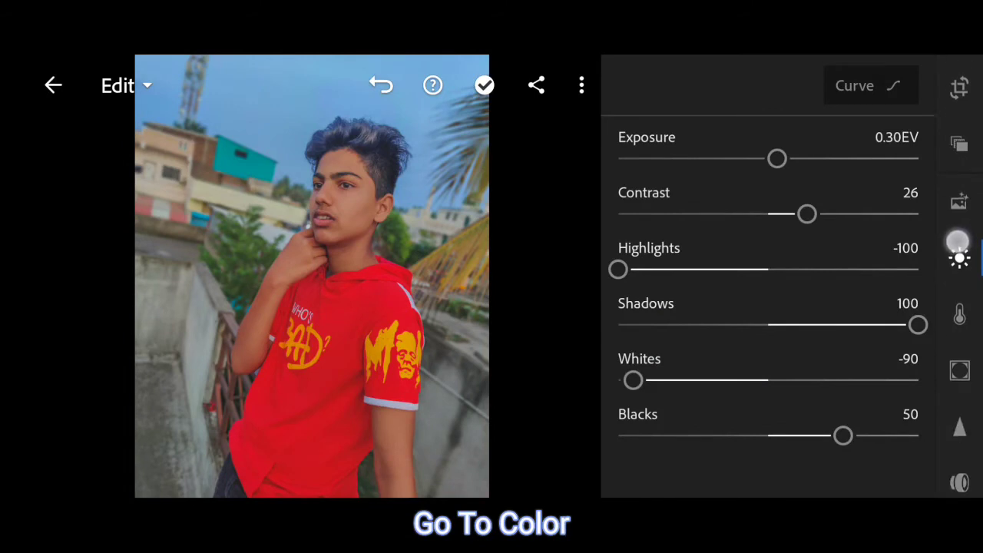
pyautogui.click(959, 310)
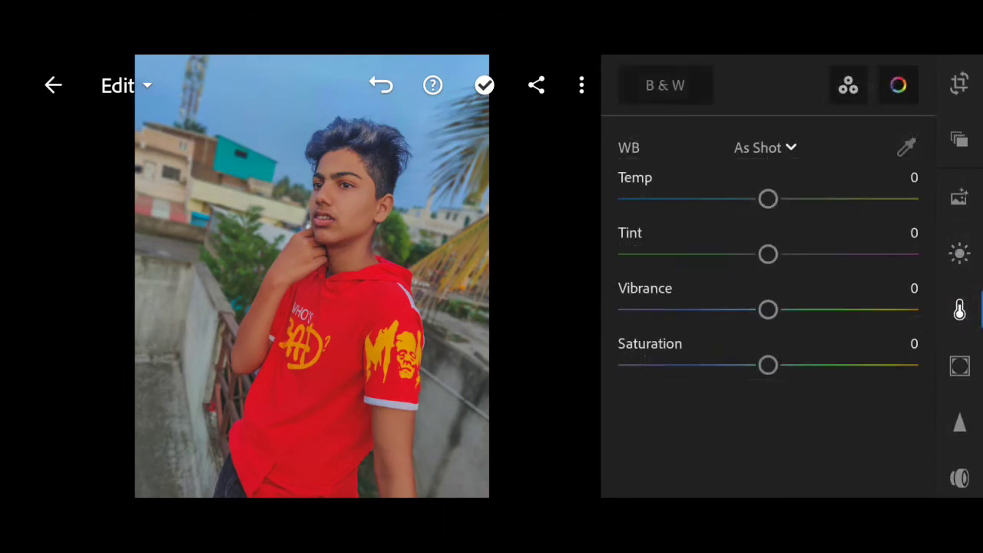
pyautogui.moveTo(854, 198); pyautogui.dragTo(880, 197)
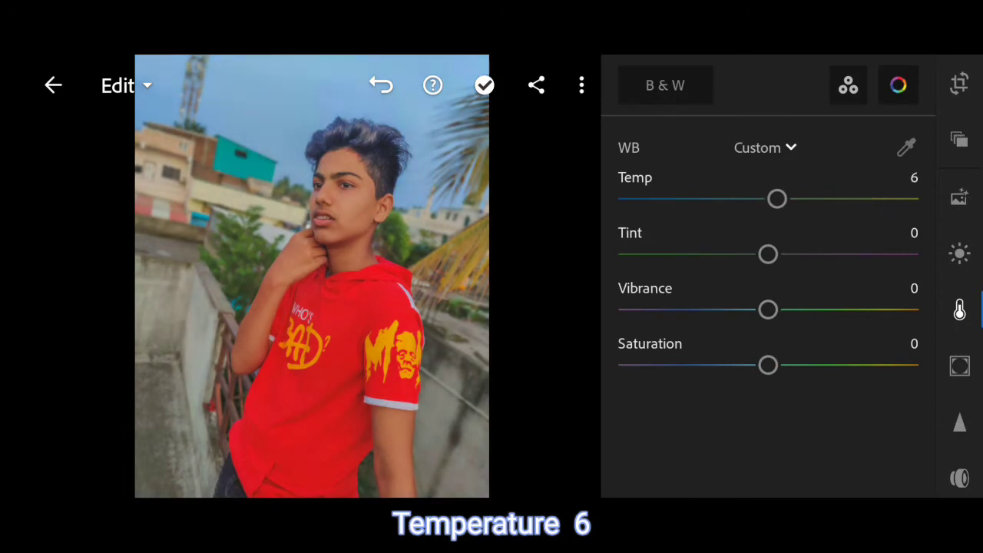
pyautogui.moveTo(785, 314); pyautogui.dragTo(918, 331)
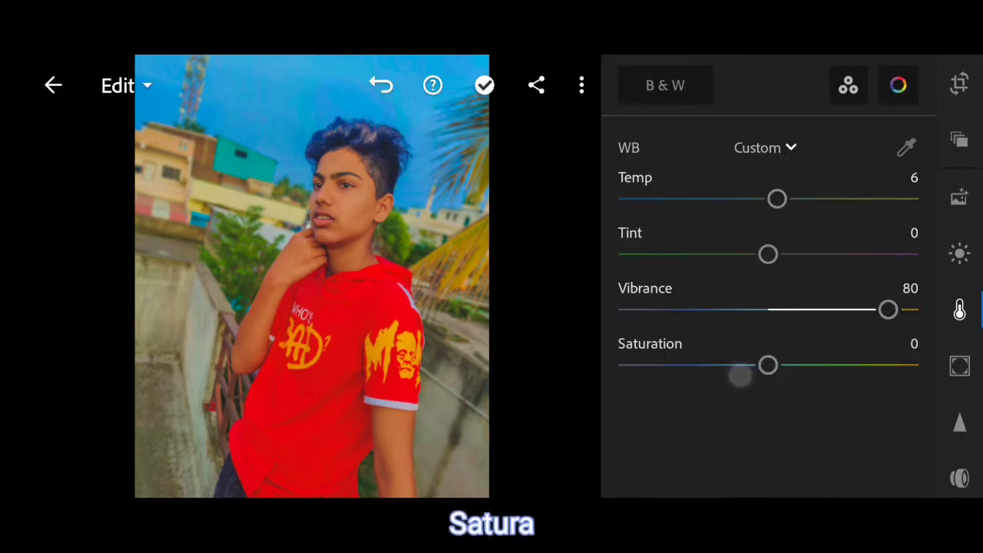
pyautogui.moveTo(766, 365); pyautogui.dragTo(705, 381)
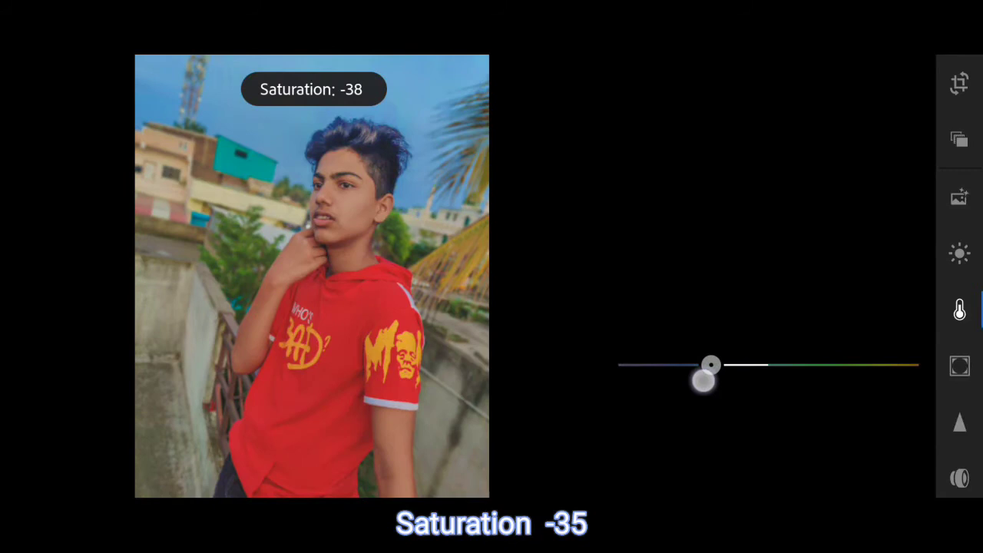
pyautogui.moveTo(713, 380); pyautogui.dragTo(714, 379)
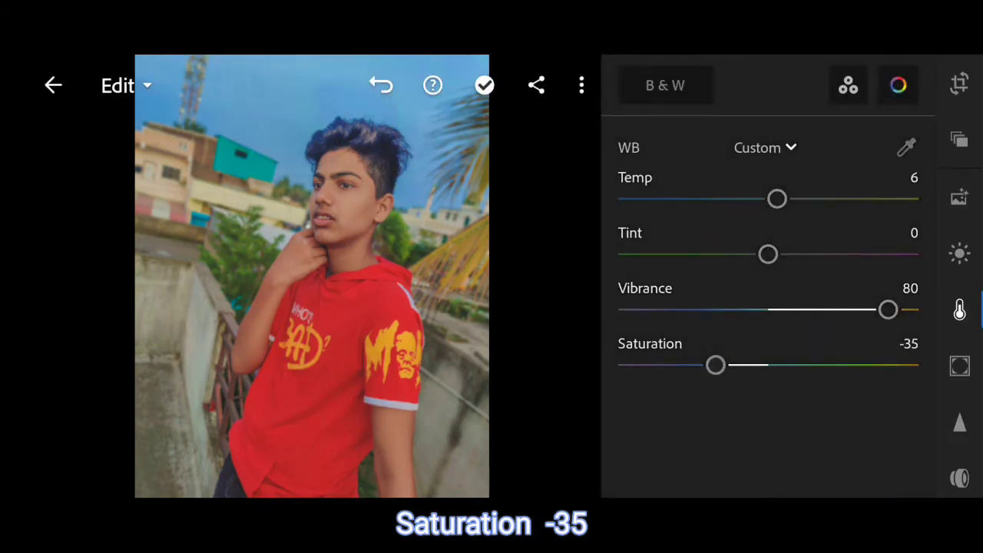
pyautogui.click(898, 86)
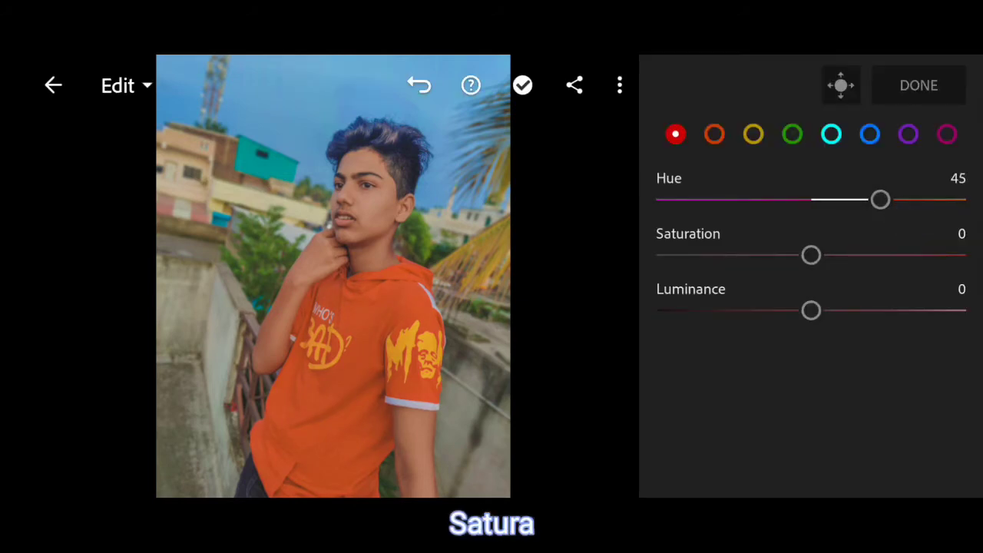
# - Boost red saturation and give orange hue -20 and saturation +5
pyautogui.moveTo(814, 259)
pyautogui.mouseDown()
pyautogui.moveTo(950, 266)
pyautogui.moveTo(979, 256)
pyautogui.mouseUp()
pyautogui.click(714, 134)
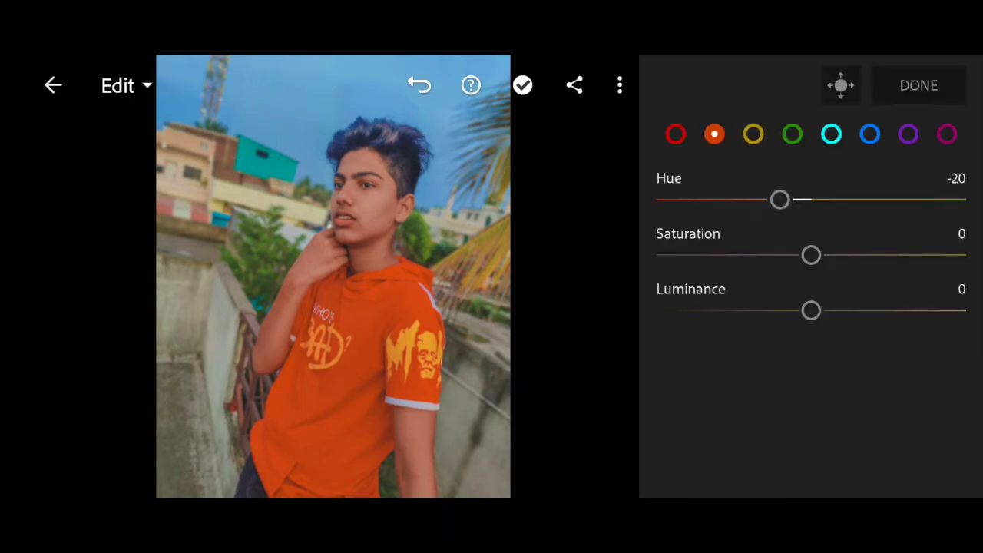
pyautogui.moveTo(811, 255)
pyautogui.mouseDown()
pyautogui.moveTo(824, 257)
pyautogui.moveTo(816, 258)
pyautogui.mouseUp()
# - Set yellow to hue -100, saturation -49 and luminance -20
pyautogui.click(755, 135)
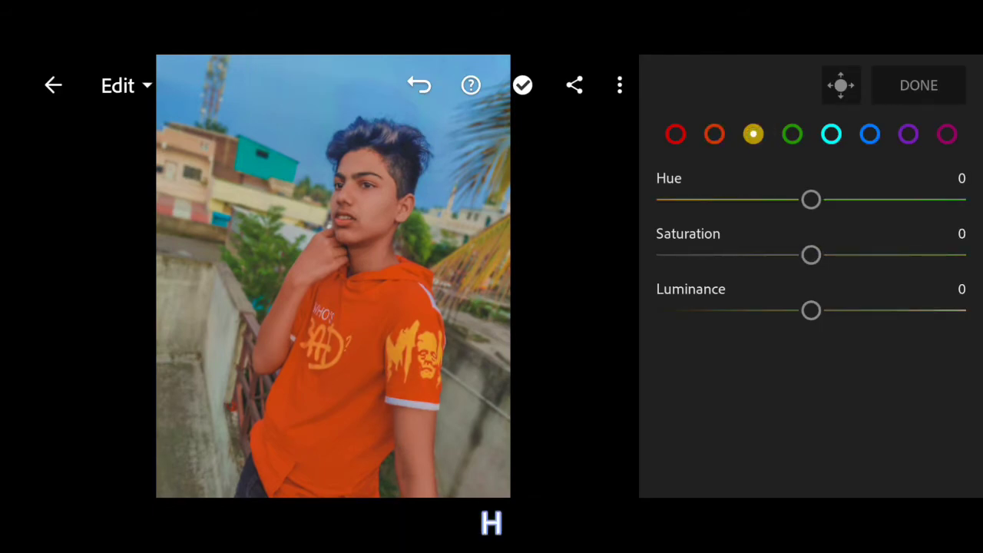
pyautogui.moveTo(811, 201); pyautogui.dragTo(617, 246)
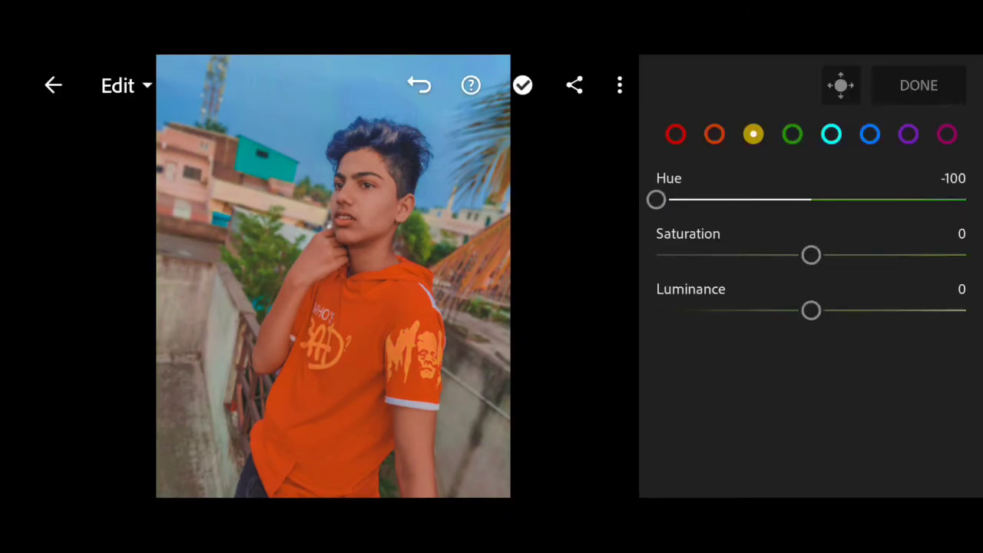
pyautogui.moveTo(811, 255)
pyautogui.mouseDown()
pyautogui.moveTo(726, 260)
pyautogui.moveTo(735, 255)
pyautogui.mouseUp()
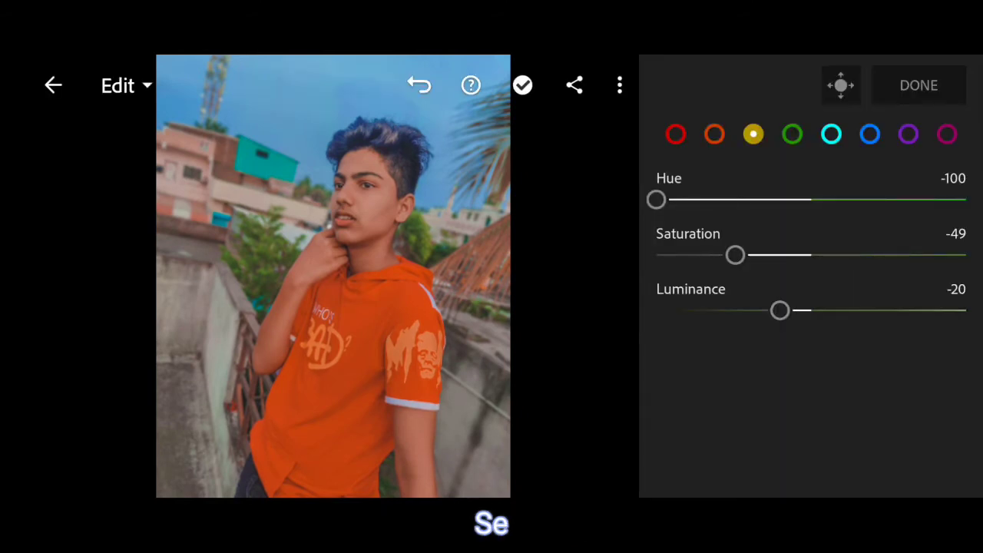
# - Give green hue -100, saturation -80, luminance -60, and aqua hue 50, saturation -40, luminance -90
pyautogui.click(792, 135)
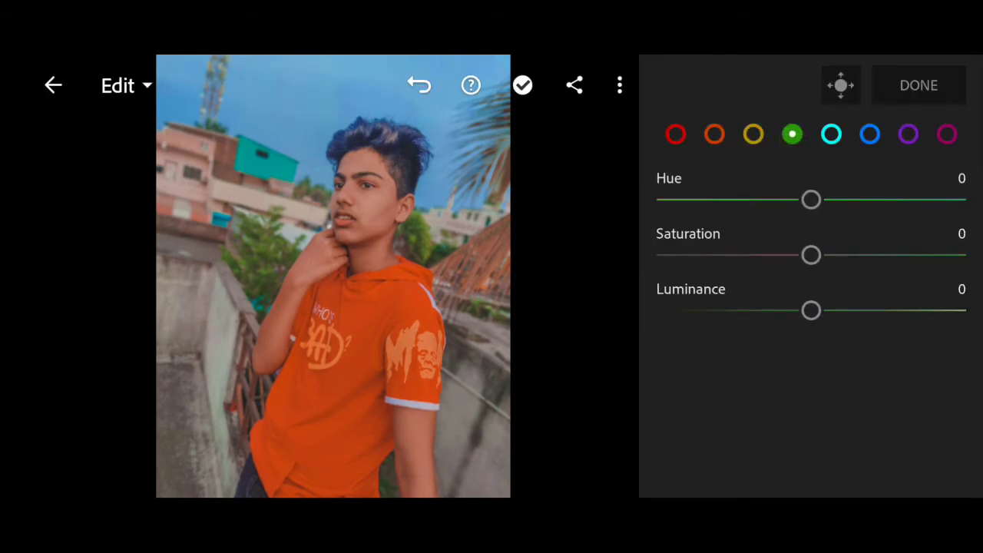
pyautogui.moveTo(811, 200)
pyautogui.mouseDown()
pyautogui.moveTo(687, 213)
pyautogui.moveTo(590, 239)
pyautogui.mouseUp()
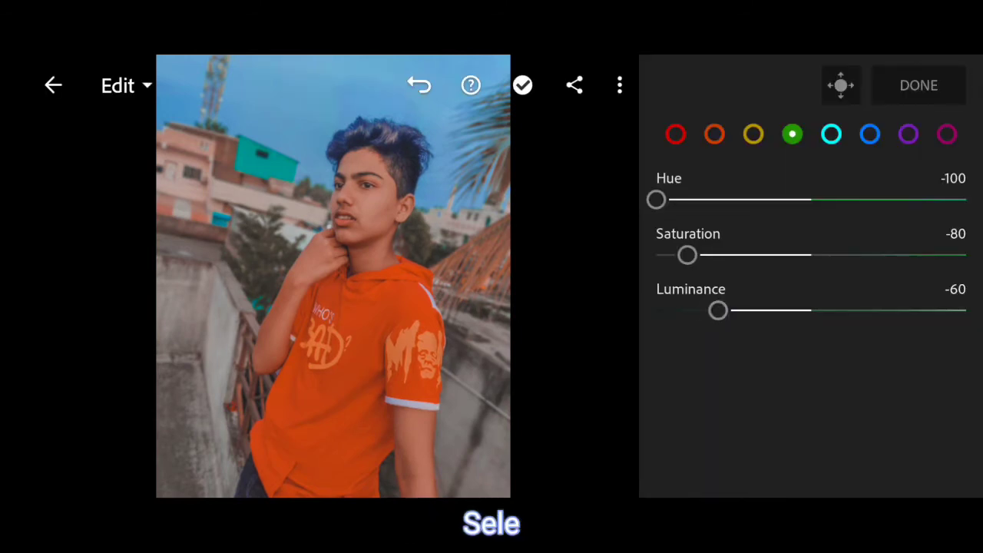
pyautogui.click(830, 134)
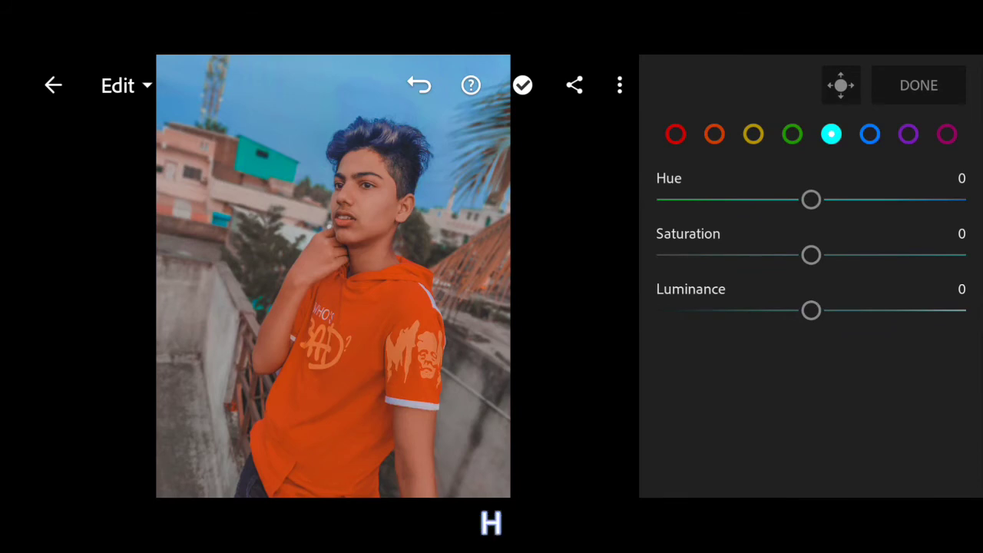
pyautogui.moveTo(811, 200); pyautogui.dragTo(879, 209)
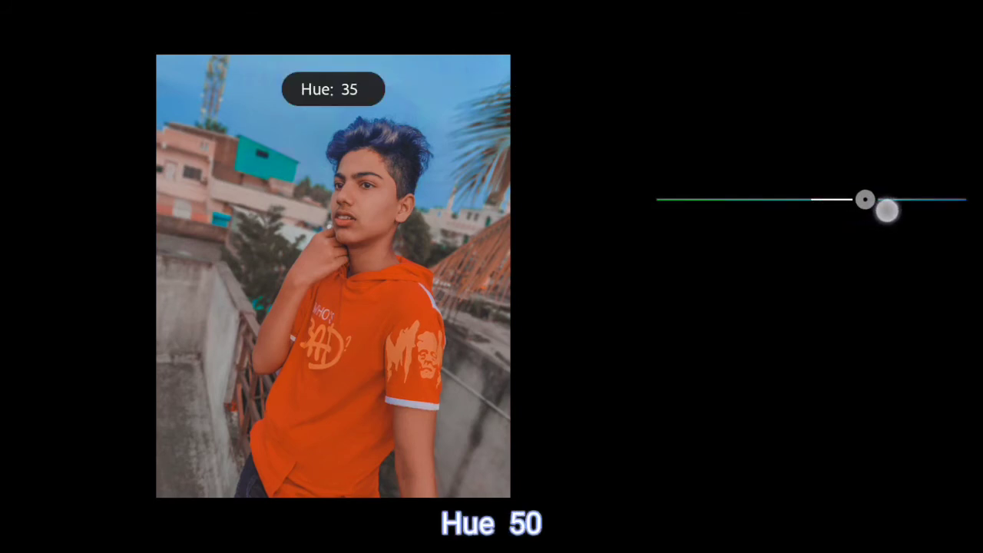
pyautogui.moveTo(887, 209); pyautogui.dragTo(921, 214)
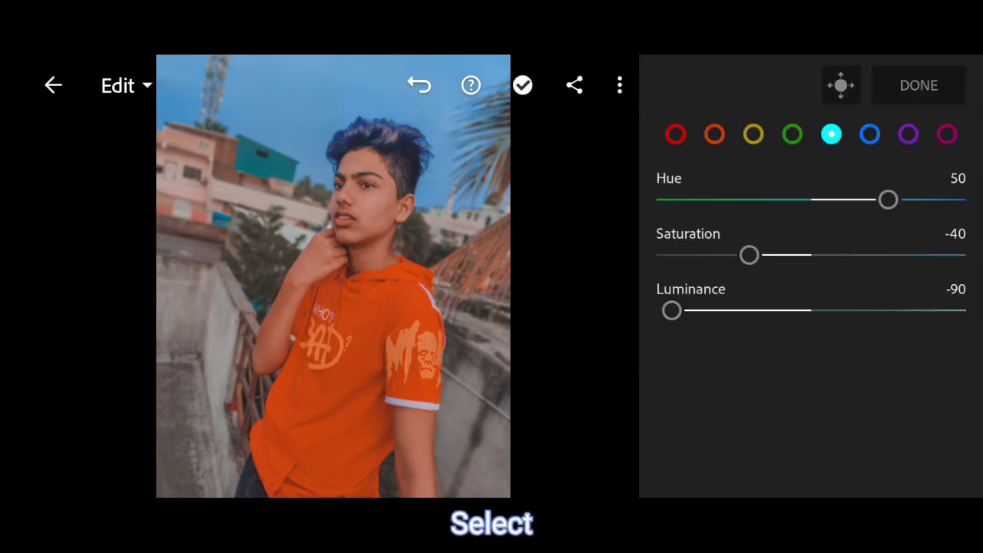
# - Set blue to -100/-61/-35, purple to -30/-50/-20, and magenta hue 100, then close Color Mix
pyautogui.click(869, 134)
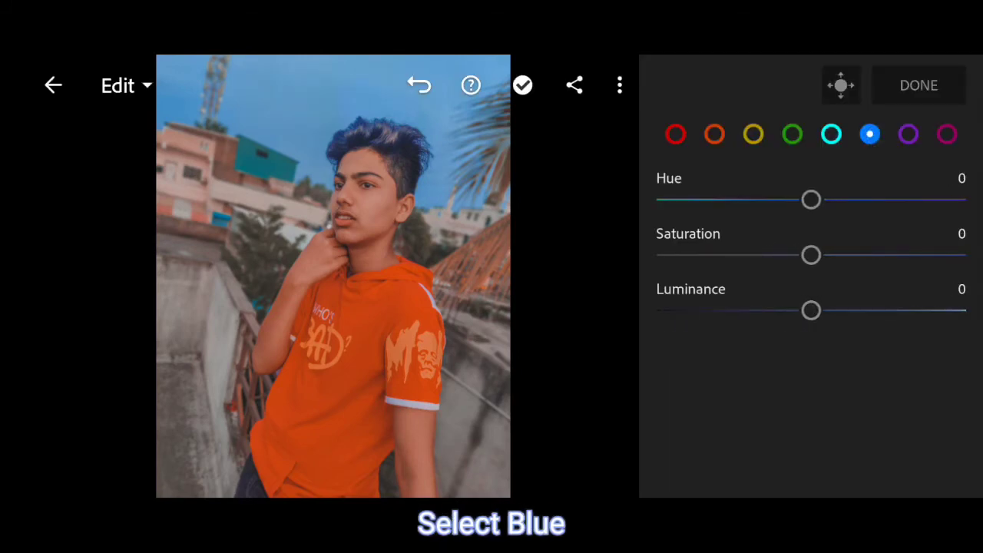
pyautogui.moveTo(811, 200); pyautogui.dragTo(603, 232)
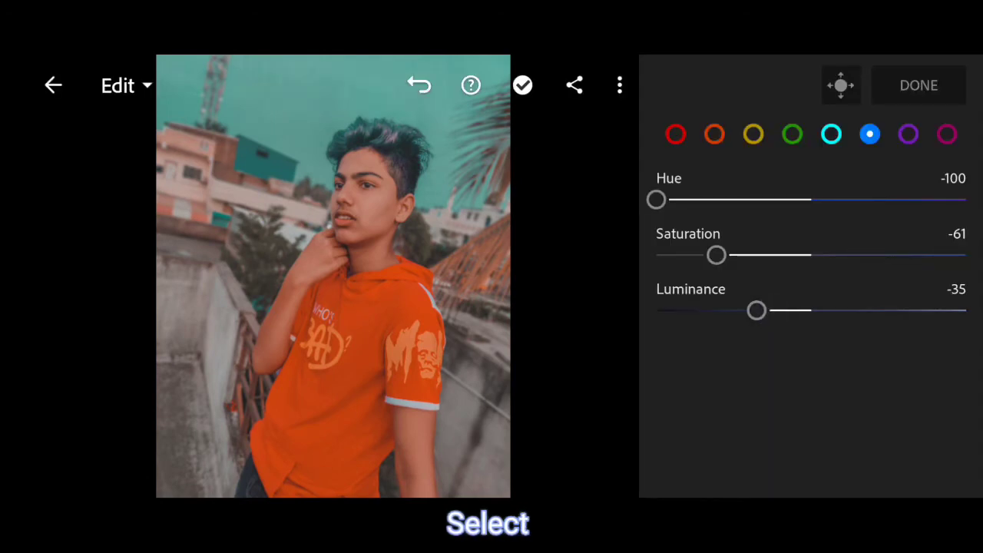
pyautogui.click(909, 135)
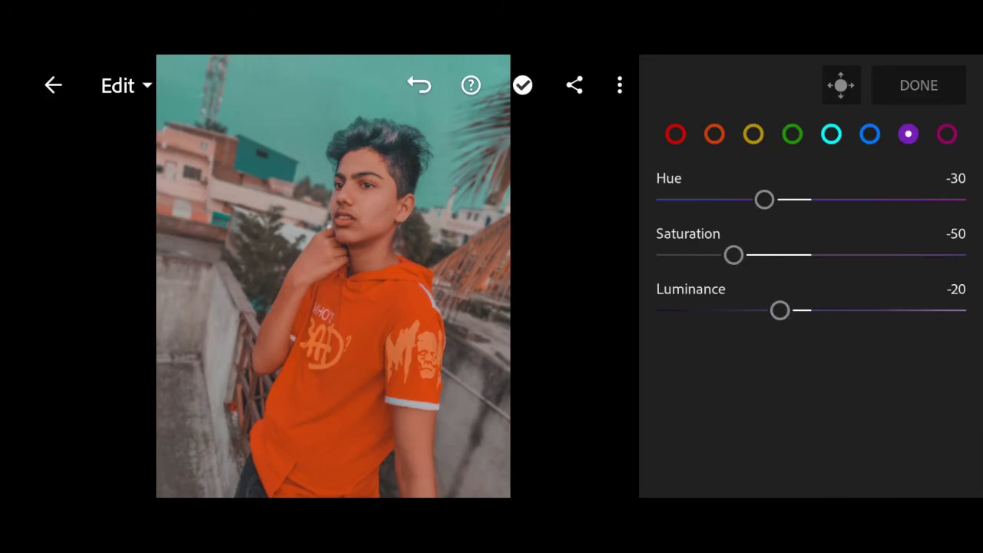
pyautogui.click(947, 134)
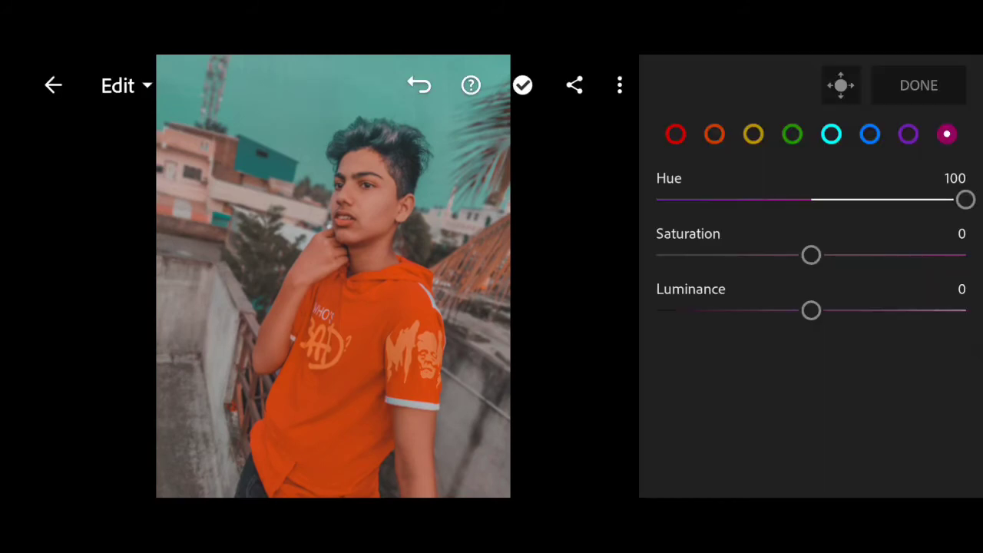
pyautogui.click(919, 85)
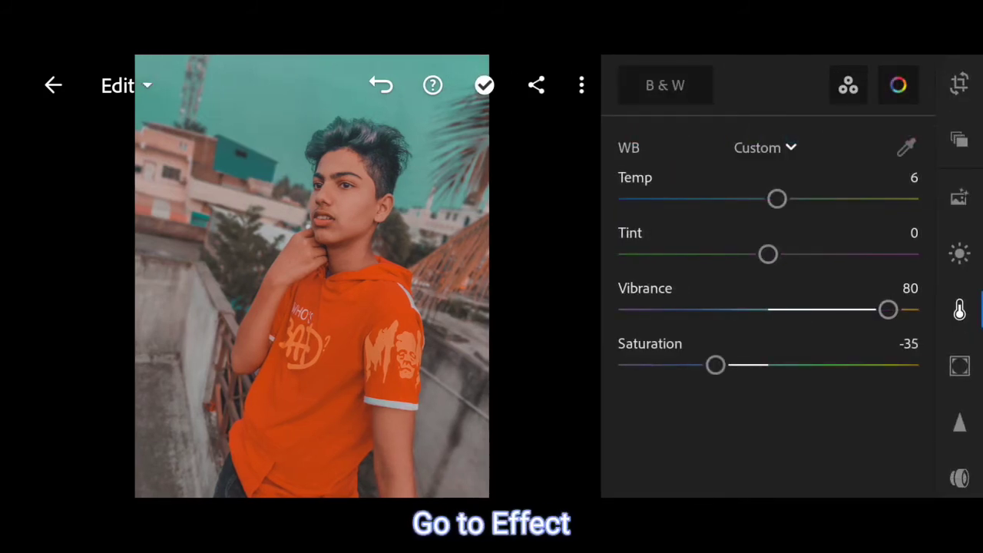
# - Add clarity 30 and a -20 vignette in the Effects panel
pyautogui.click(960, 366)
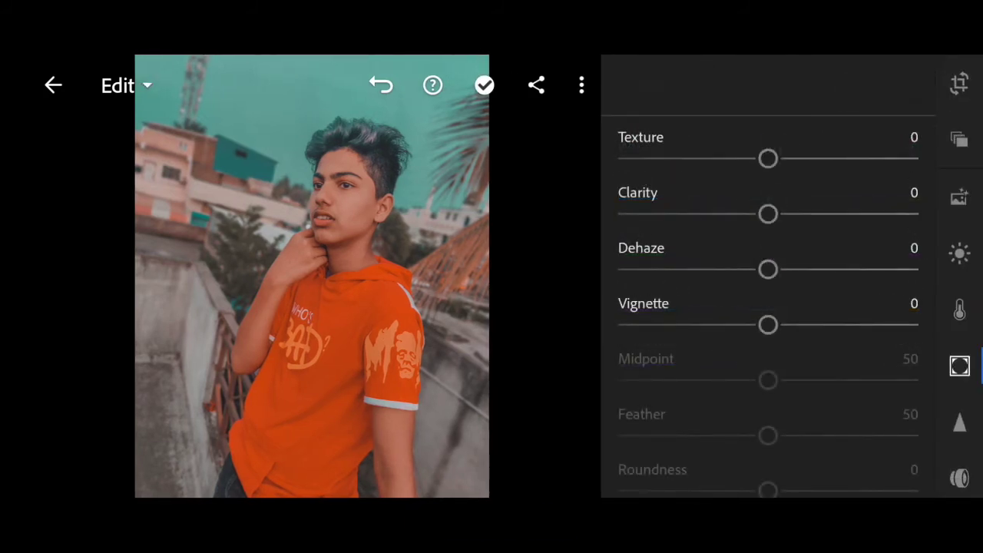
pyautogui.moveTo(768, 214); pyautogui.dragTo(816, 218)
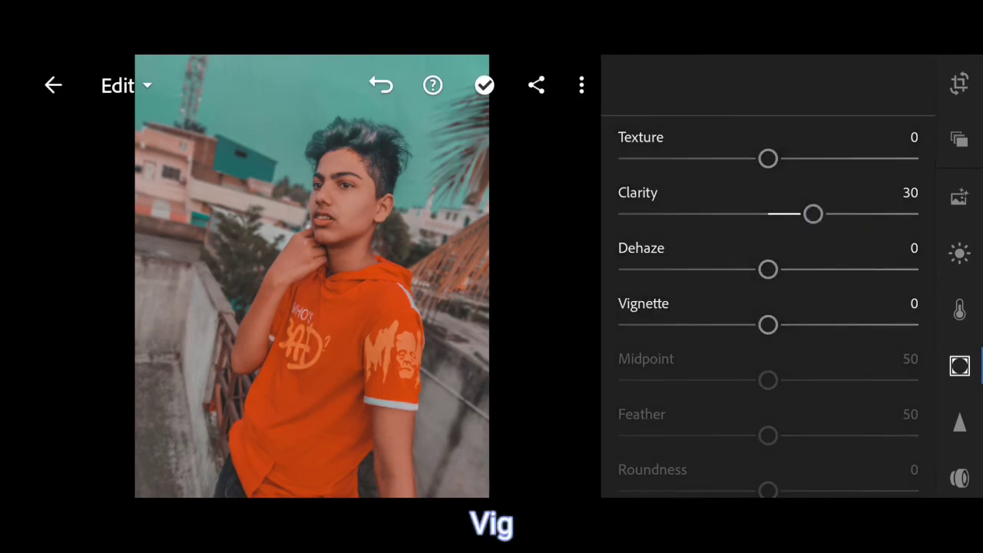
pyautogui.moveTo(768, 325); pyautogui.dragTo(737, 328)
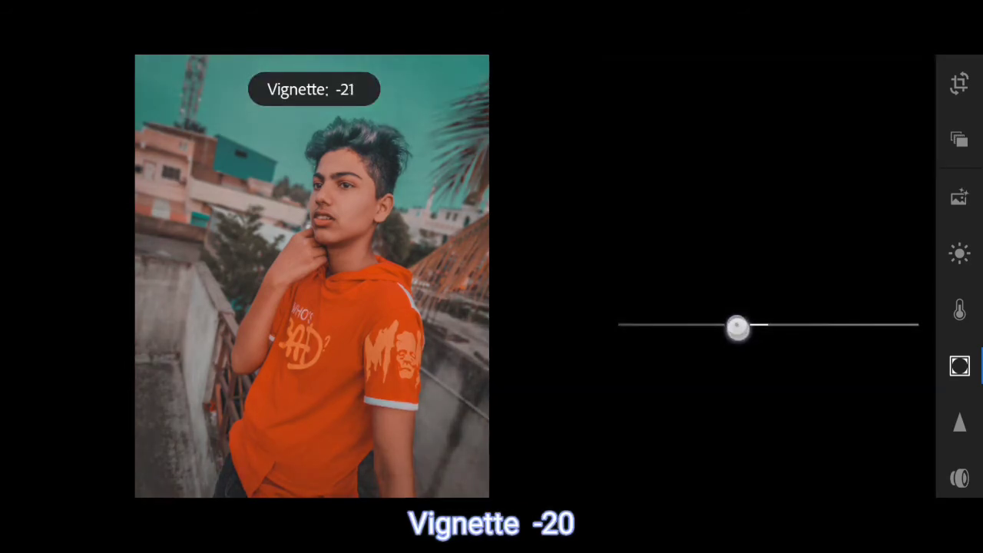
pyautogui.moveTo(739, 327); pyautogui.dragTo(737, 328)
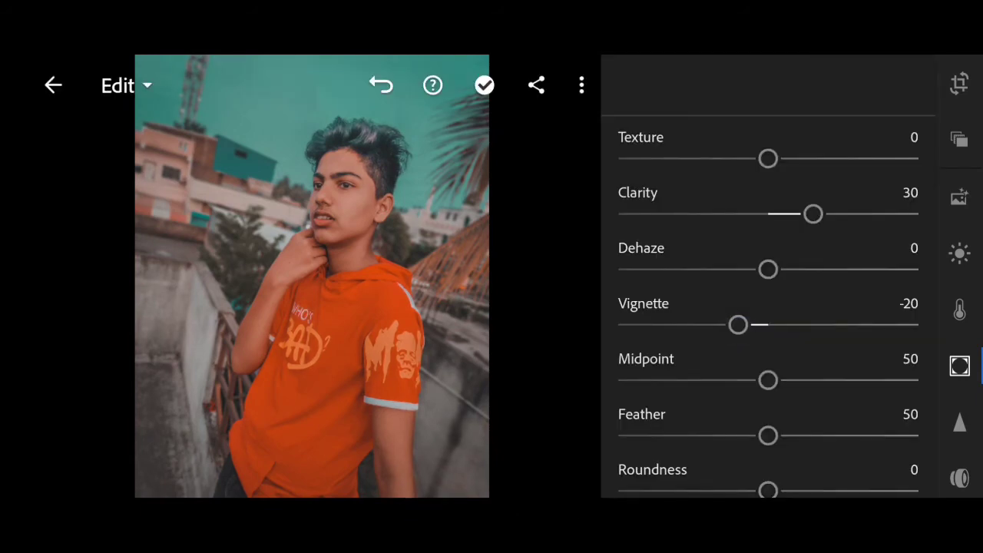
pyautogui.moveTo(856, 357); pyautogui.dragTo(878, 201)
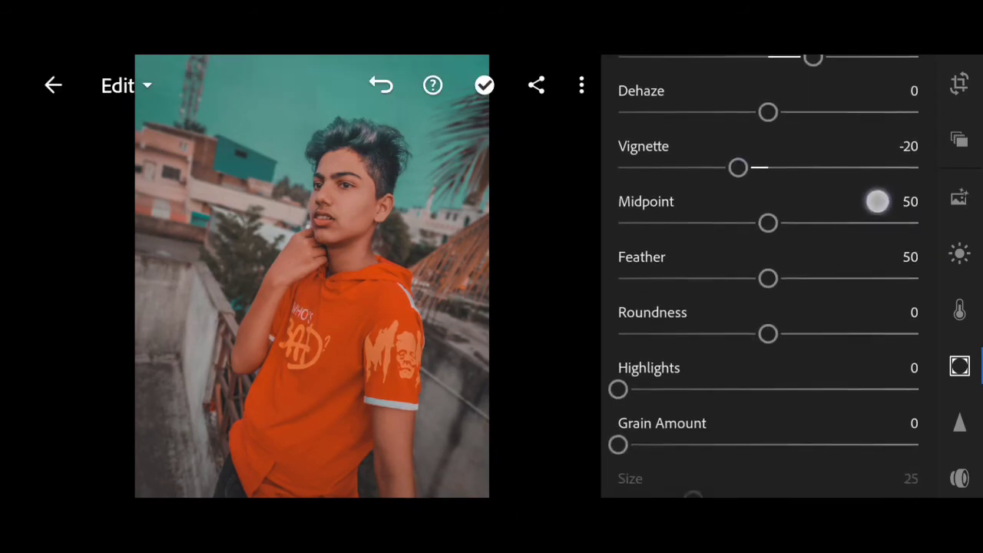
pyautogui.moveTo(893, 222); pyautogui.dragTo(894, 484)
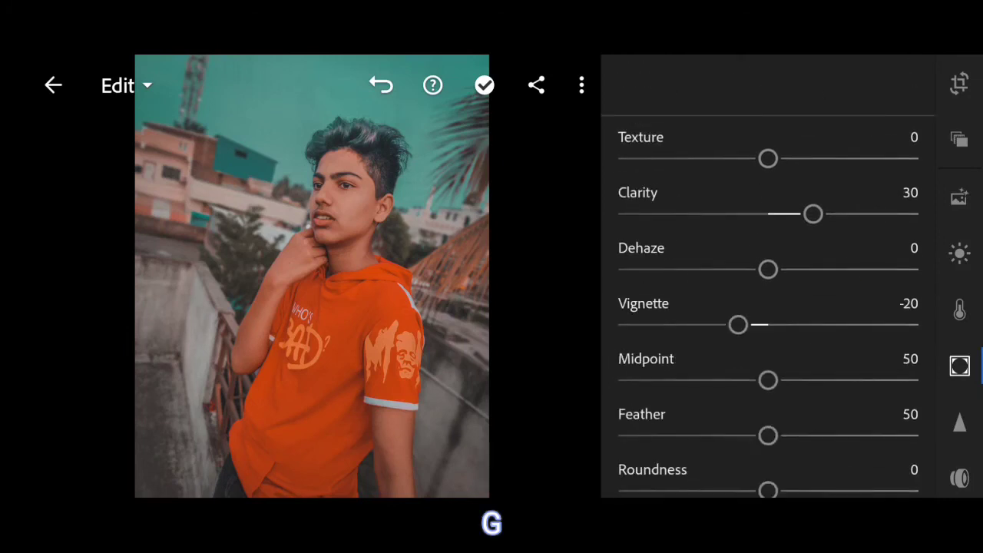
pyautogui.click(959, 421)
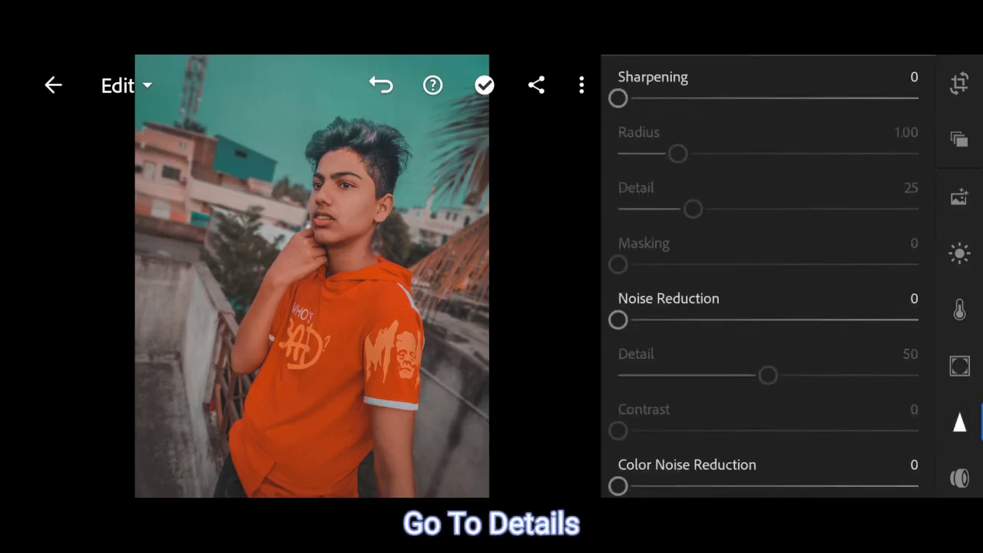
# - Set sharpening to 10, leaving radius 1.00 and detail 25 unchanged
pyautogui.moveTo(618, 99); pyautogui.dragTo(649, 110)
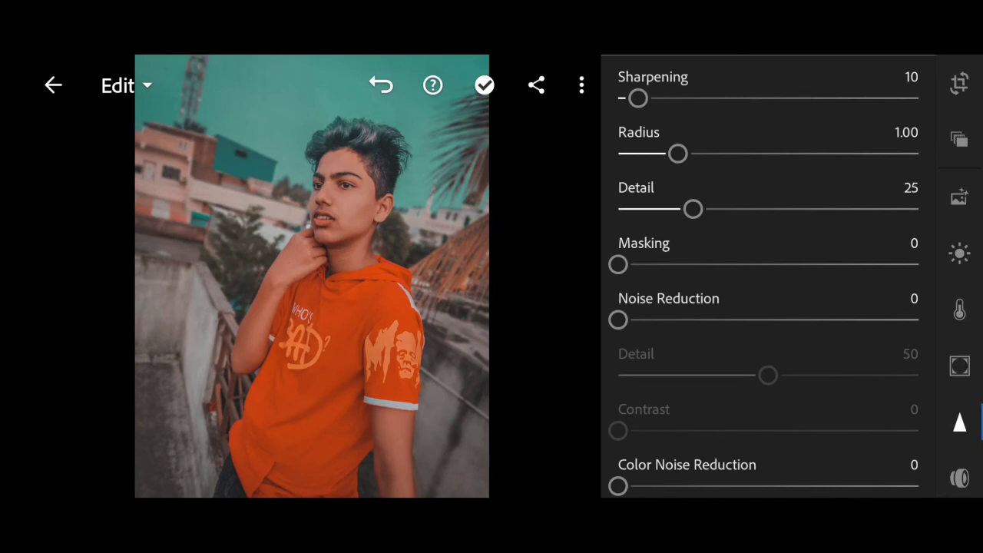
pyautogui.scroll(-2, 960, 308)
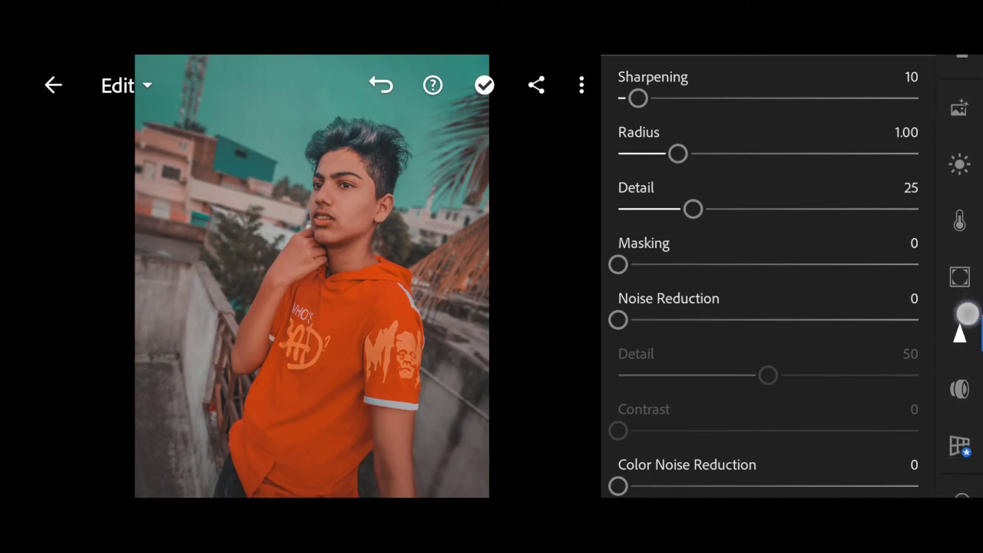